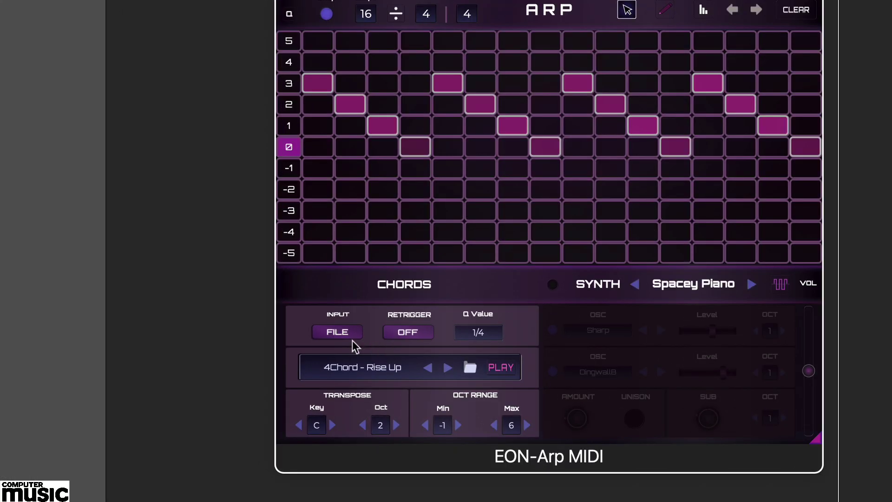
Switch EON-Arp MIDI's INPUT from FILE to EXT so incoming MIDI notes drive the arp
left_click(302, 372)
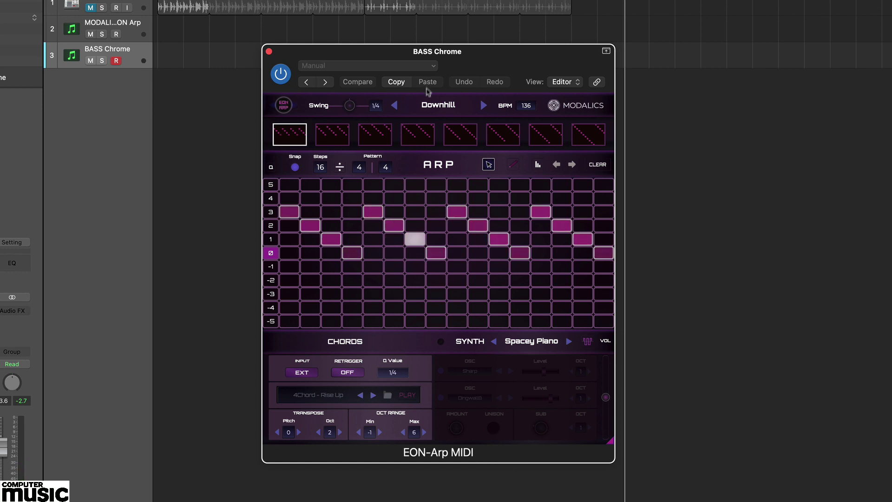
Load the Factory > Bass > Stubby Funk preset in place of Downhill
left_click(435, 106)
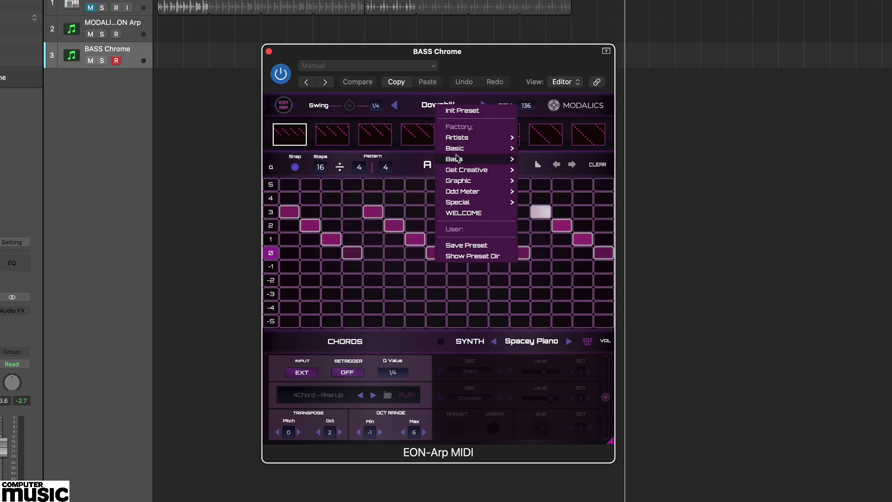
mouse_move(457, 159)
left_click(565, 191)
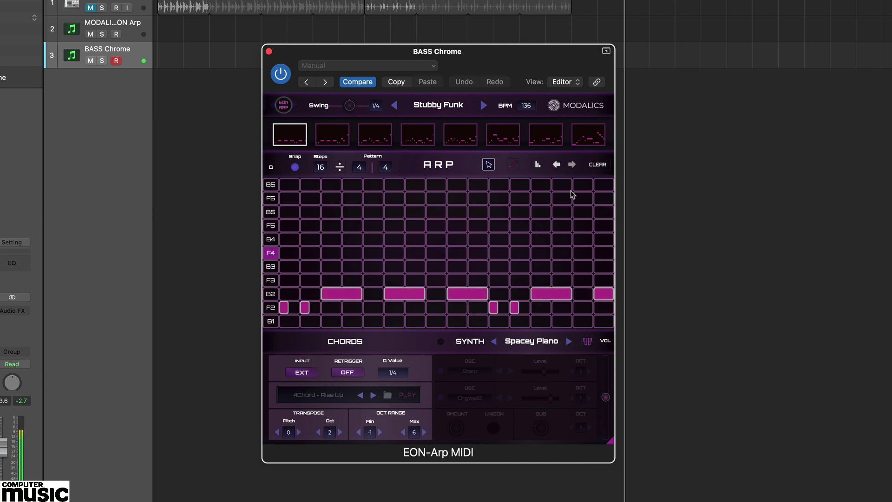
left_click(437, 110)
Audition Basic > Tribal Disco and Dozens, then step forward to the 18-step Great Riffs preset
mouse_move(419, 149)
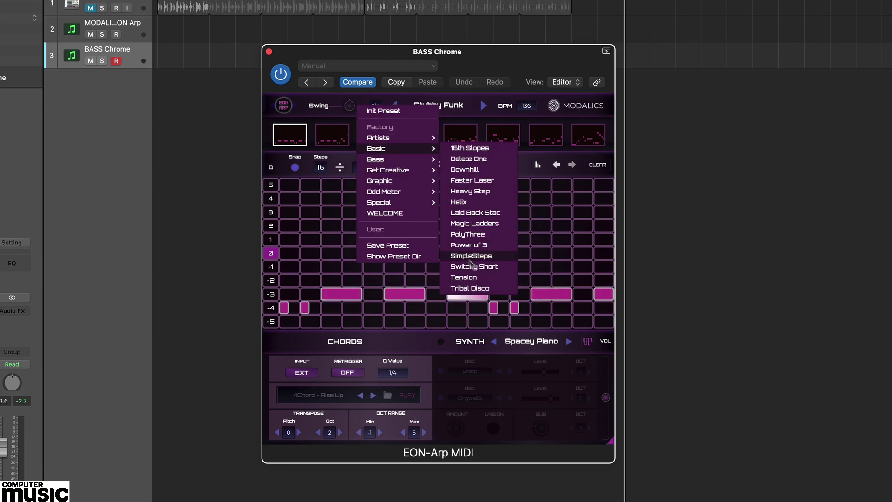
left_click(476, 290)
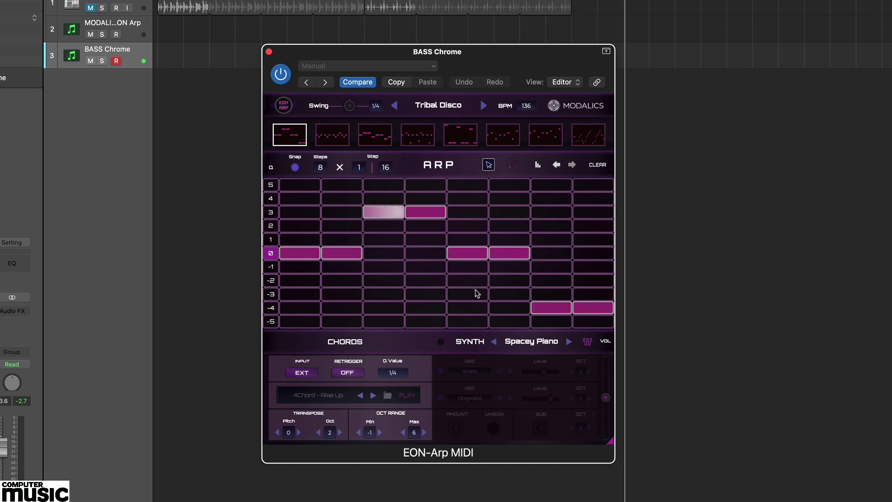
left_click(439, 105)
mouse_move(471, 170)
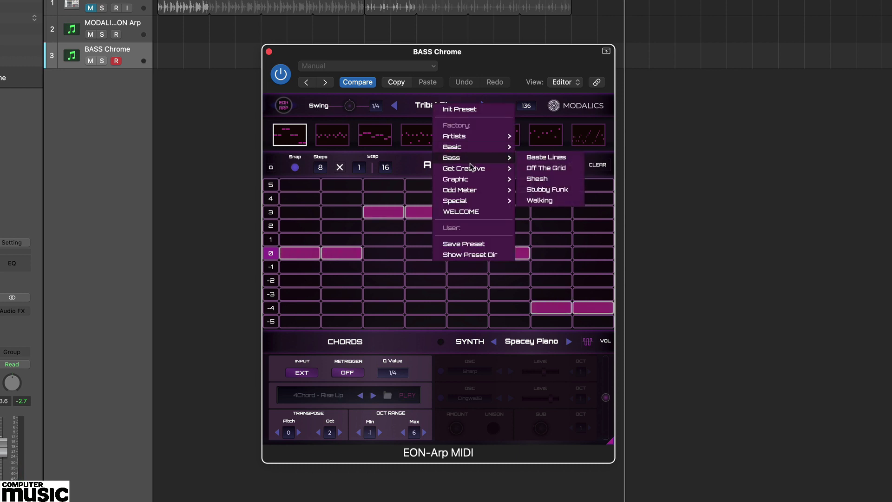
left_click(552, 179)
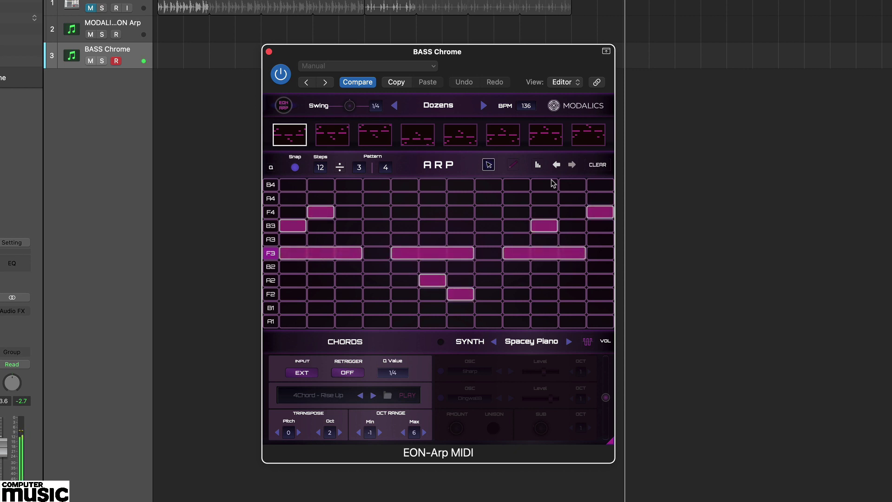
left_click(484, 106)
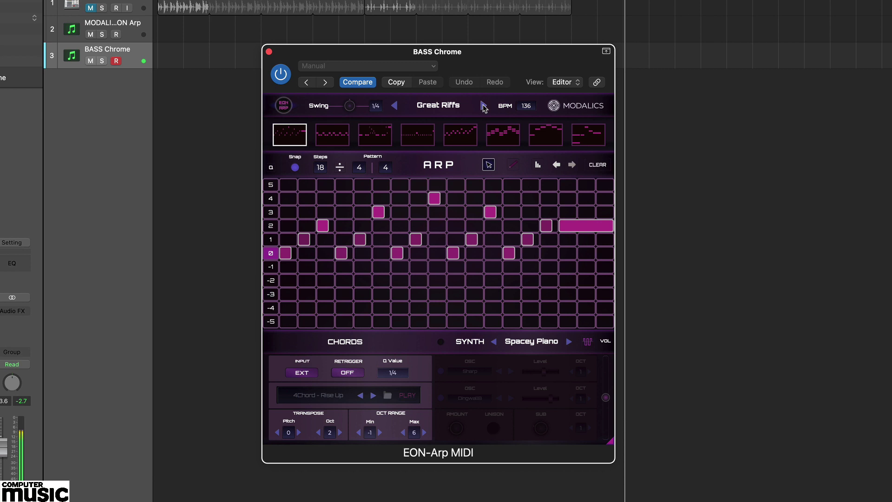
Load the Graphic > Grand Adventure preset and switch to its fifth pattern
left_click(441, 106)
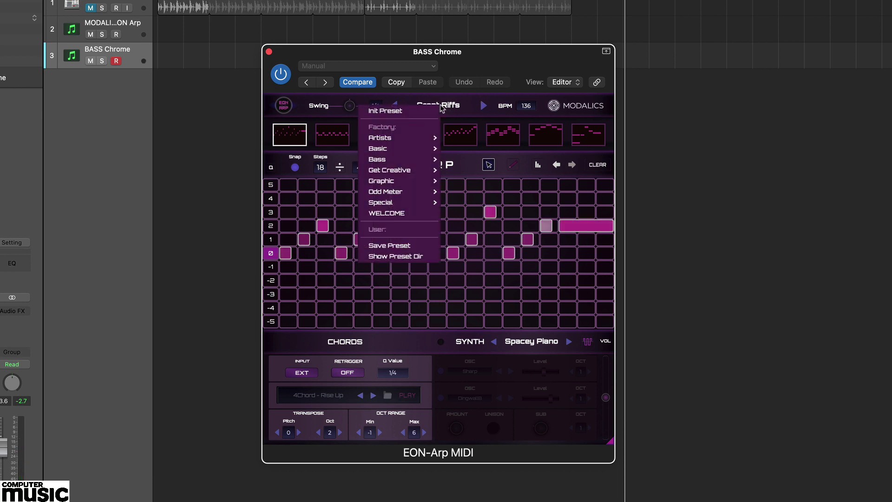
mouse_move(419, 182)
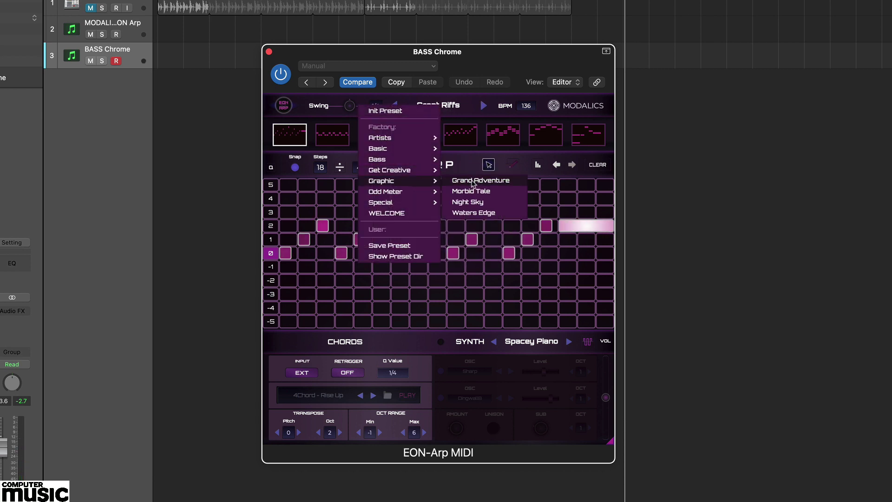
left_click(473, 182)
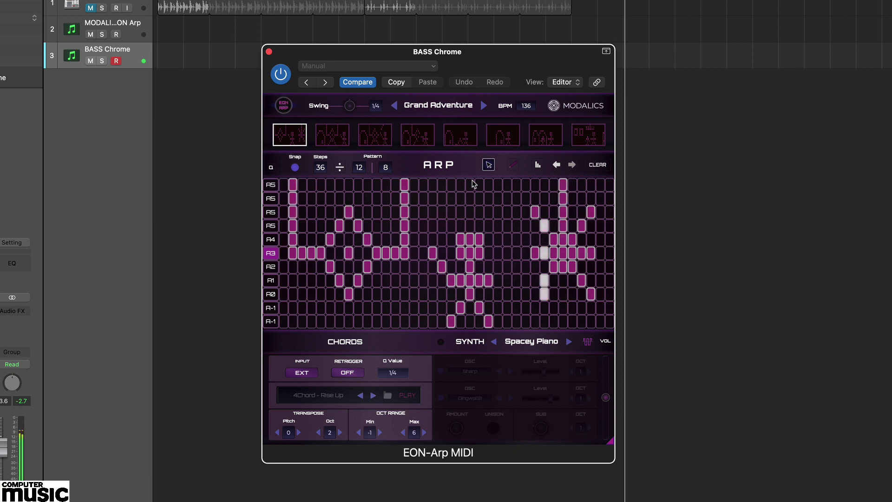
left_click(467, 142)
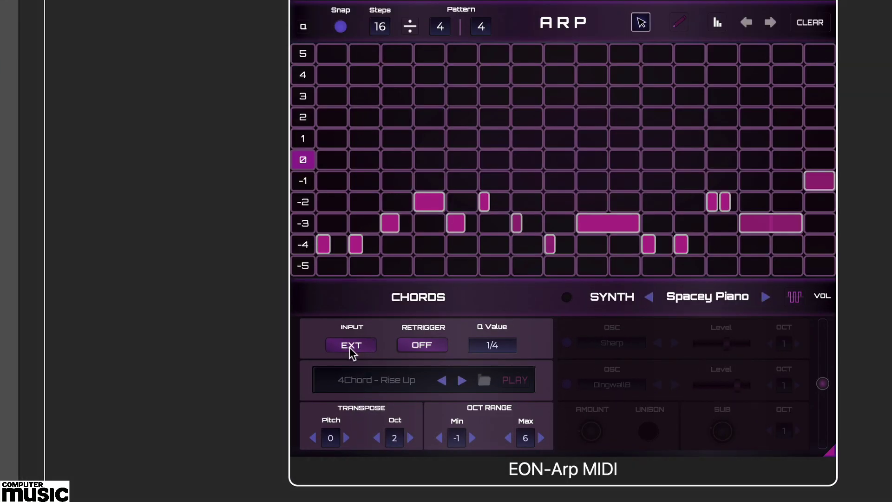
Set INPUT to FILE with the Scales > Basics - Minor file and select pattern slot 4
left_click(349, 346)
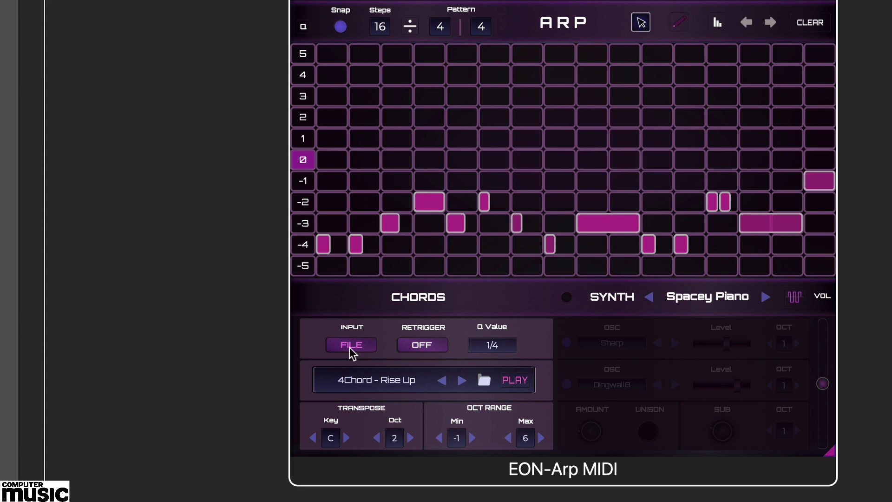
left_click(379, 384)
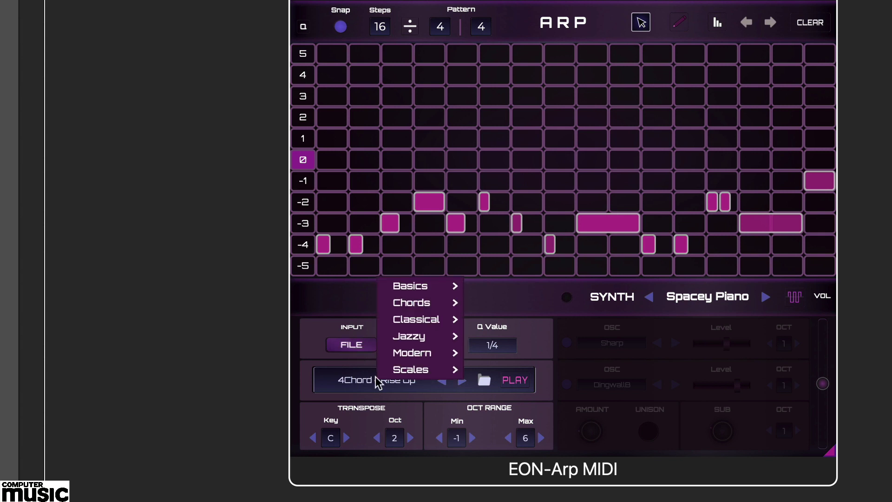
mouse_move(412, 375)
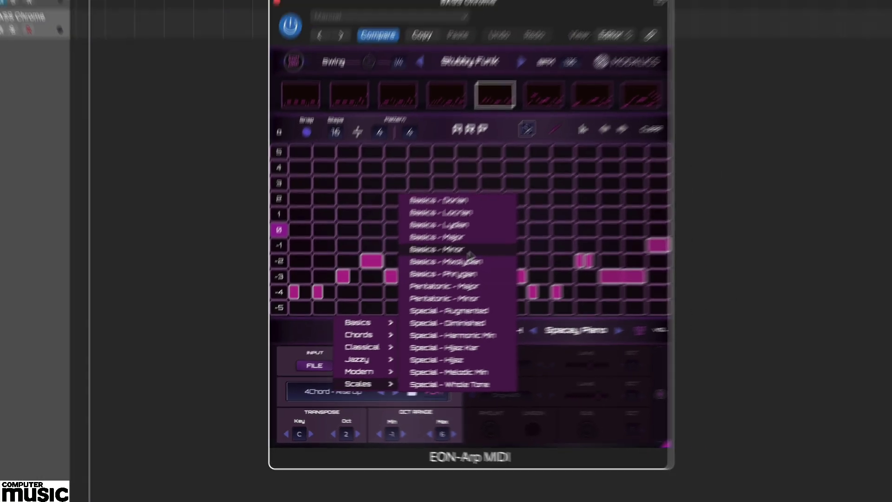
left_click(562, 191)
left_click(432, 135)
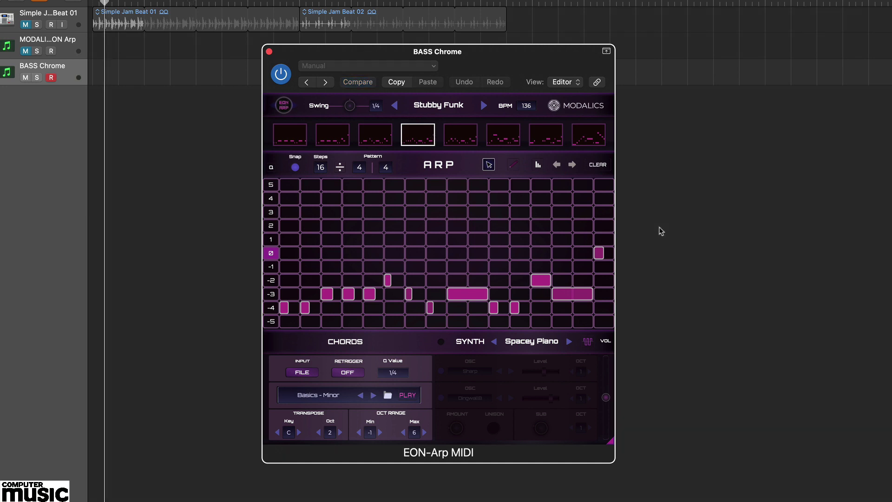
Load Init Preset, leaving a blank 4-step grid with step value 8
left_click(443, 108)
left_click(431, 110)
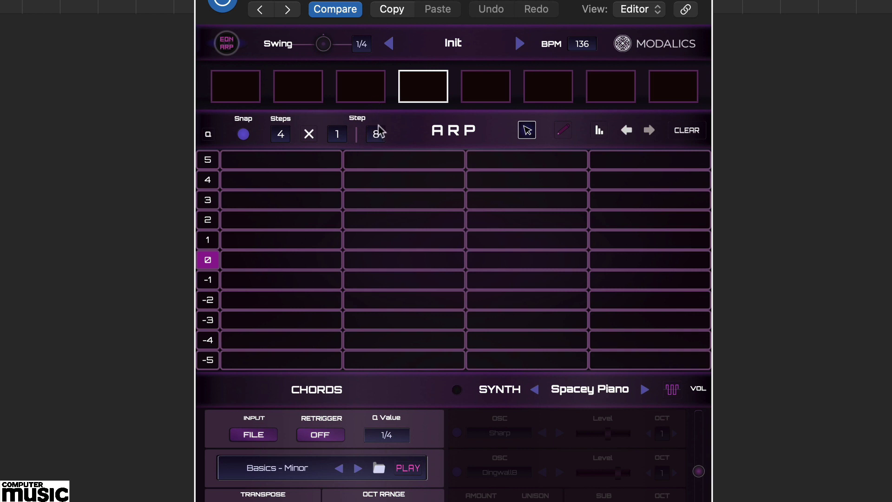
Lengthen the pattern to 16 steps and add steps 1–4 on row 0
left_click_drag(288, 142, 286, 117)
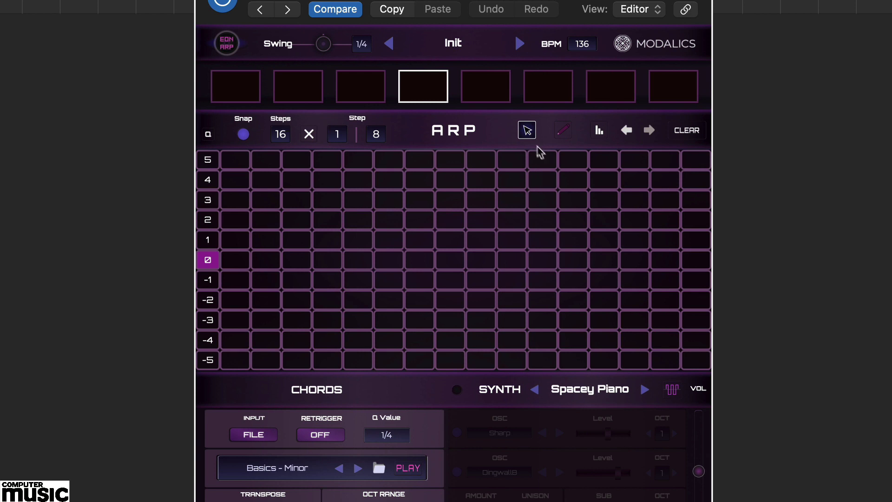
left_click(241, 262)
left_click(274, 263)
left_click(299, 263)
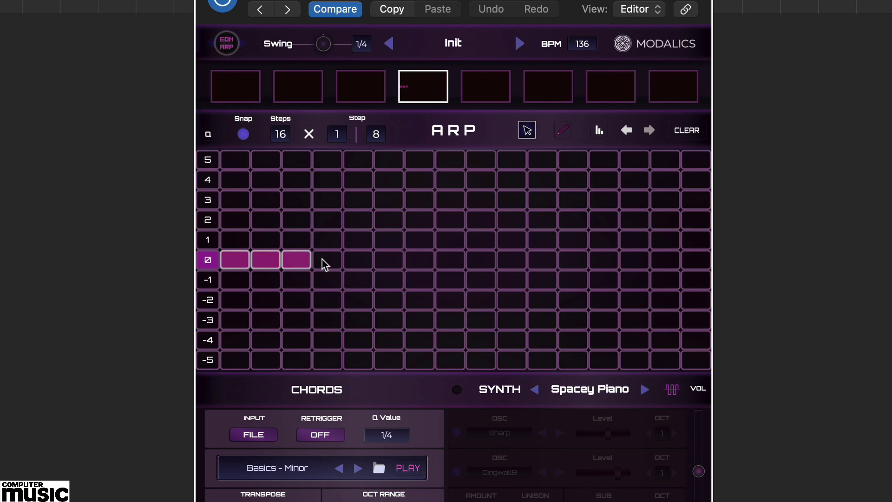
left_click(325, 263)
With the pencil, draw steps 5–8 on row 1 and steps 9–12 on row 0
left_click(563, 132)
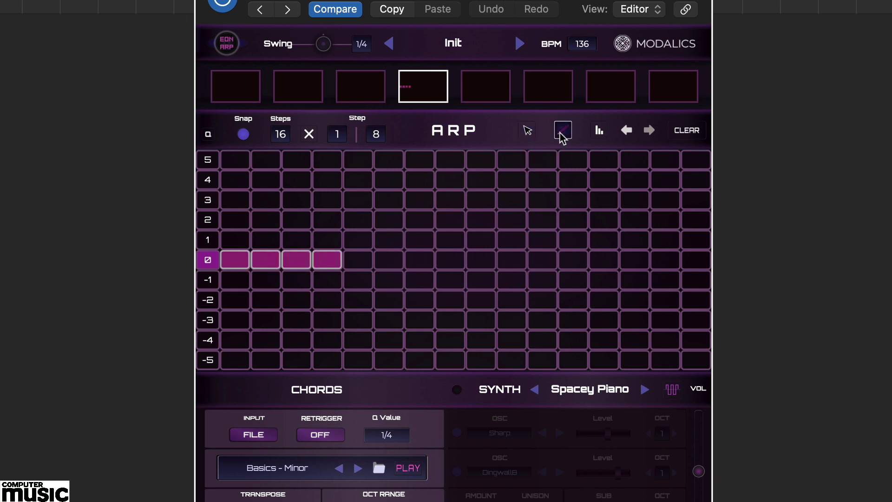
left_click(358, 239)
left_click(389, 239)
left_click(419, 239)
left_click(450, 240)
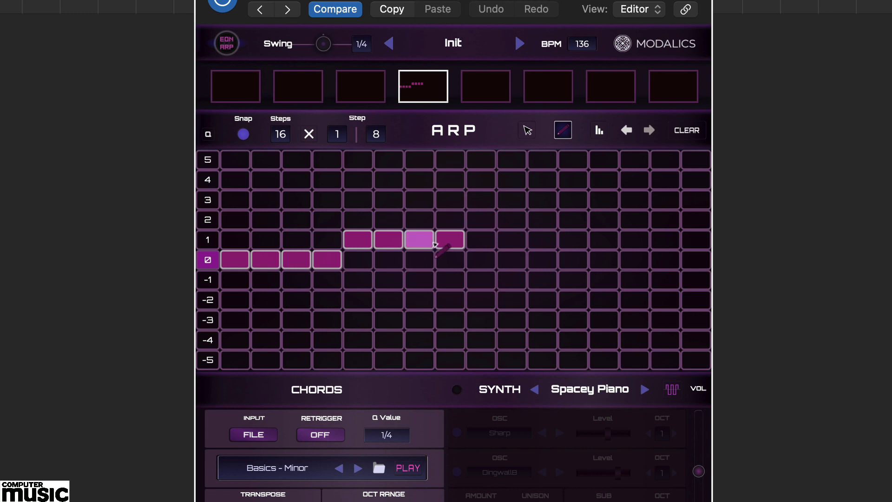
left_click(481, 260)
left_click(511, 260)
left_click(542, 259)
left_click(573, 260)
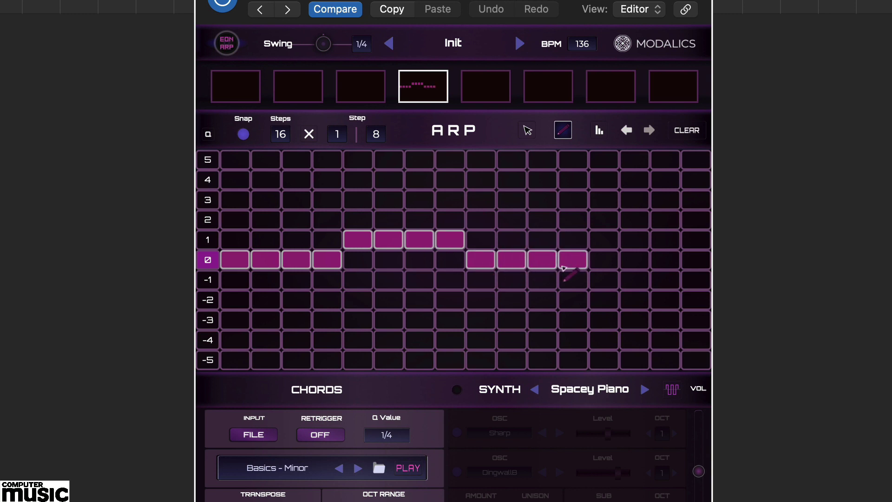
Draw steps 13–16 on row 1 to complete the alternating pattern
left_click(604, 240)
left_click(635, 239)
left_click(665, 239)
left_click(696, 239)
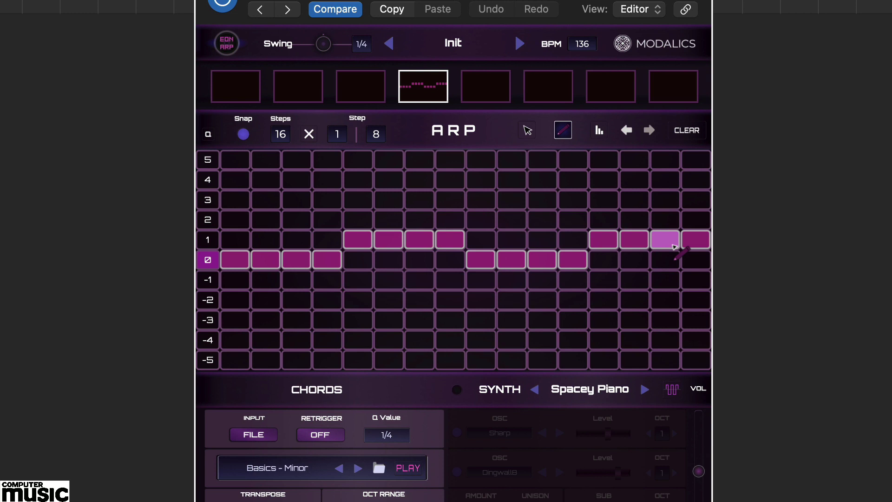
left_click(599, 130)
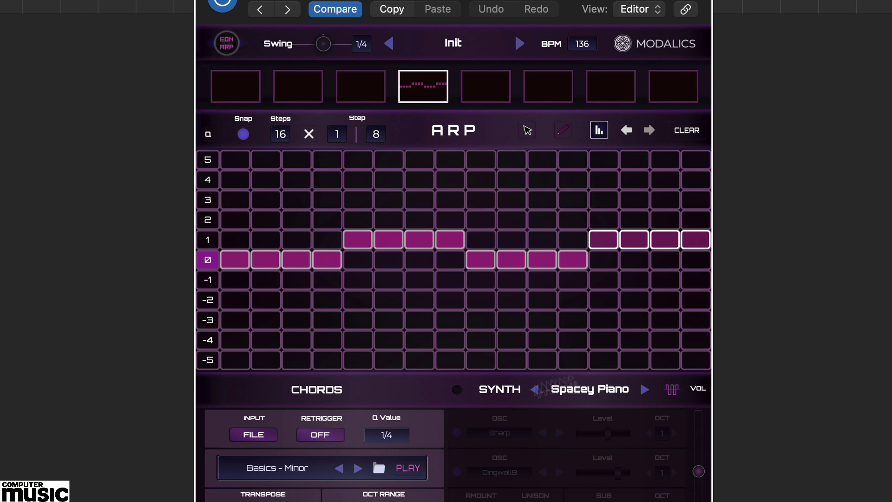
Switch INPUT from the Basics - Minor file to EXT, so the pattern plays A3 and C4
left_click(253, 435)
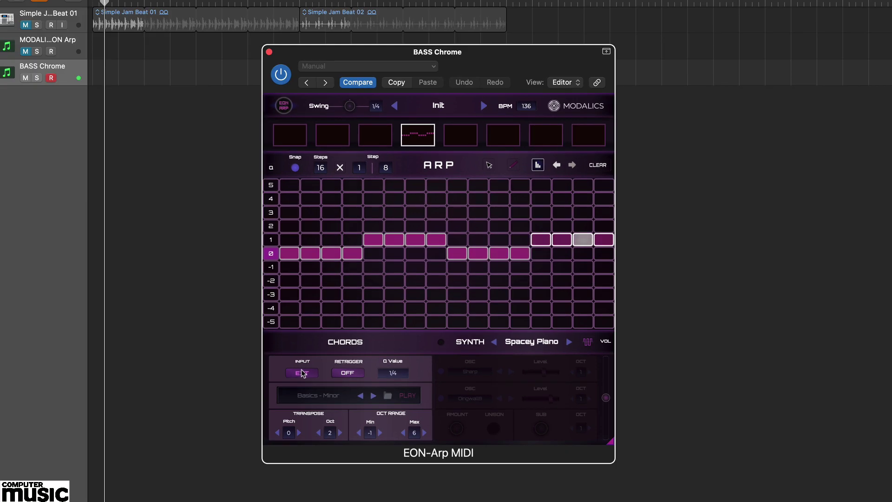
Clear the old pattern and start a zigzag rising through rows 0, 1 and 2
left_click(598, 164)
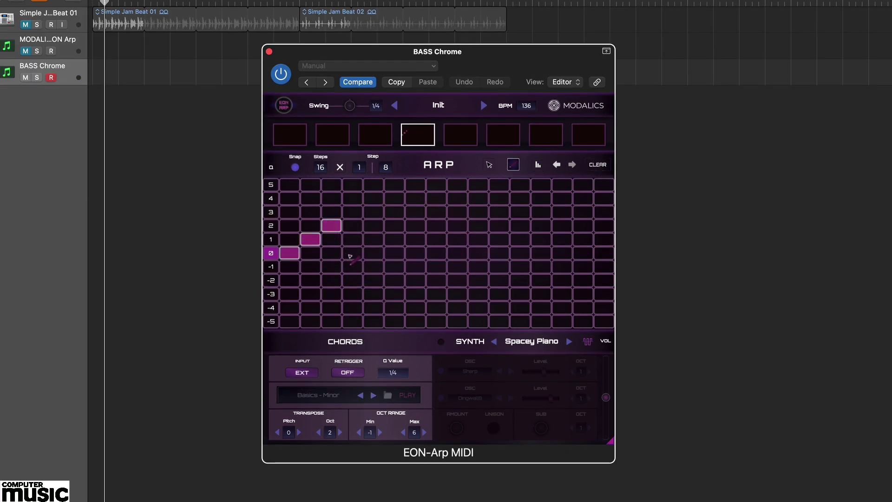
left_click(374, 239)
left_click(415, 253)
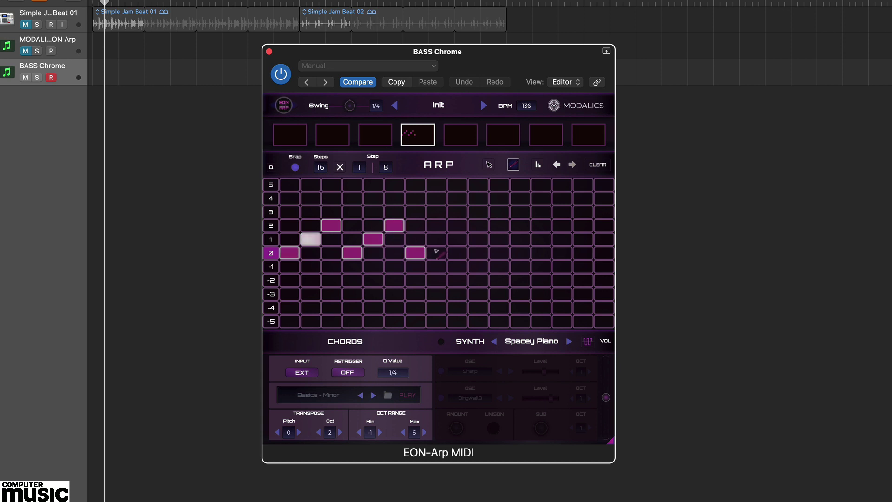
left_click(436, 238)
left_click(457, 225)
Extend the A3–C4–E4 zigzag through steps 10–16, ending on row 0
left_click(478, 253)
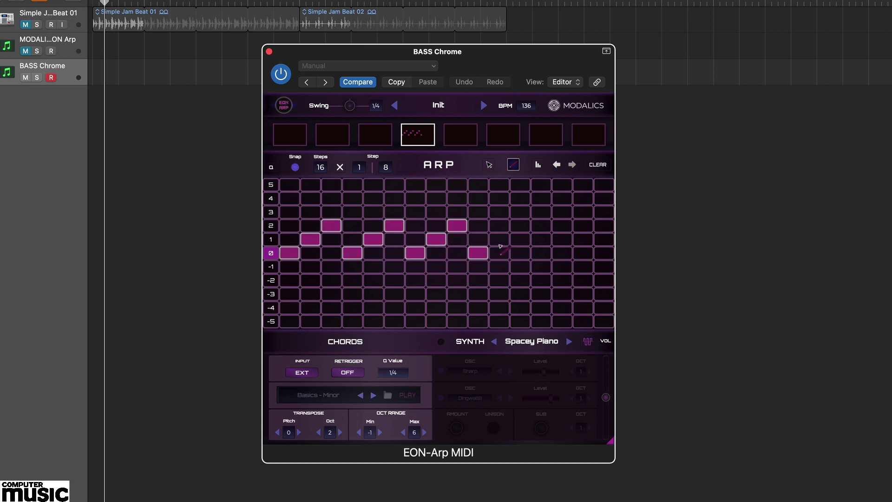
left_click(499, 239)
left_click(520, 225)
left_click(541, 253)
left_click(562, 239)
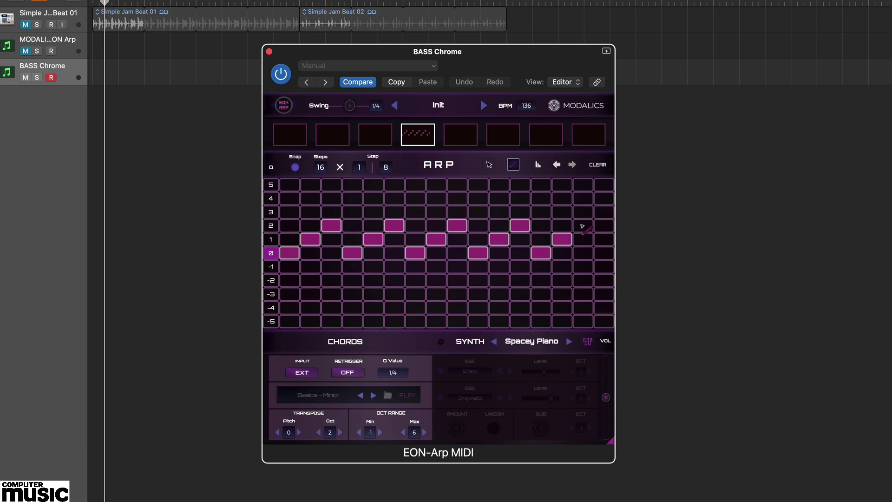
left_click(604, 255)
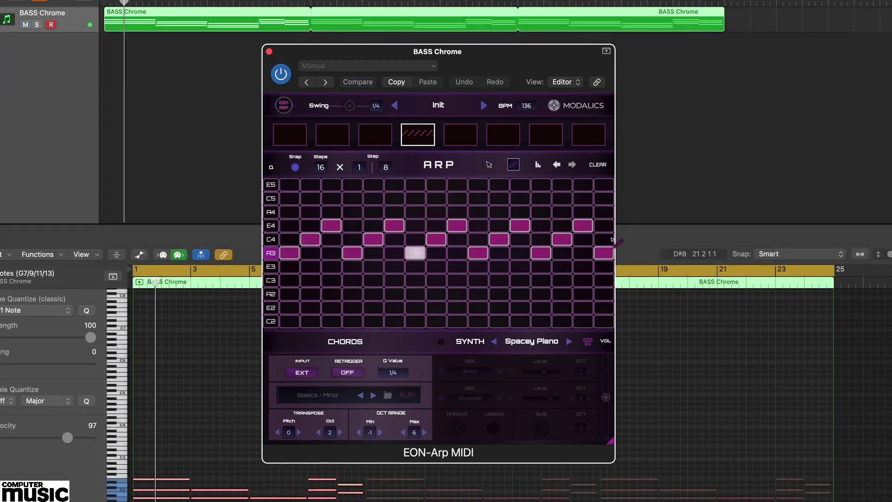
Raise step 3 to row 4, move step 12 to row 3, and drop step 5 low
left_click(333, 200)
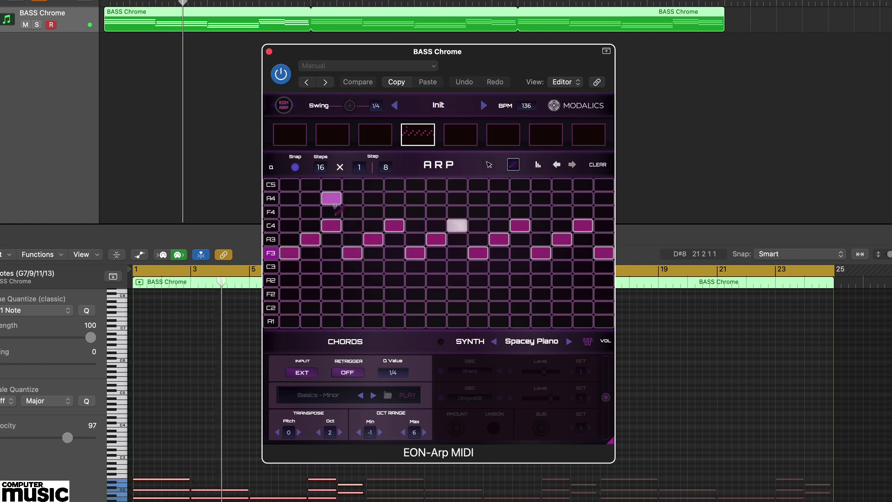
left_click(373, 280)
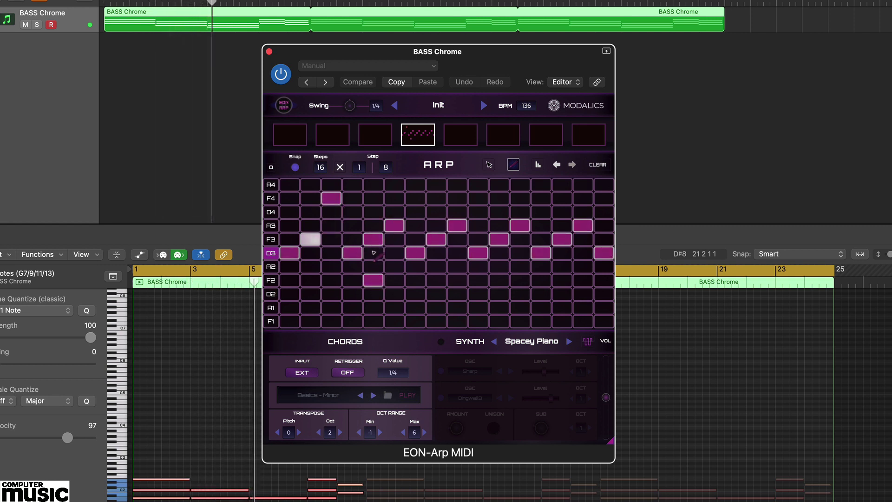
left_click(373, 240)
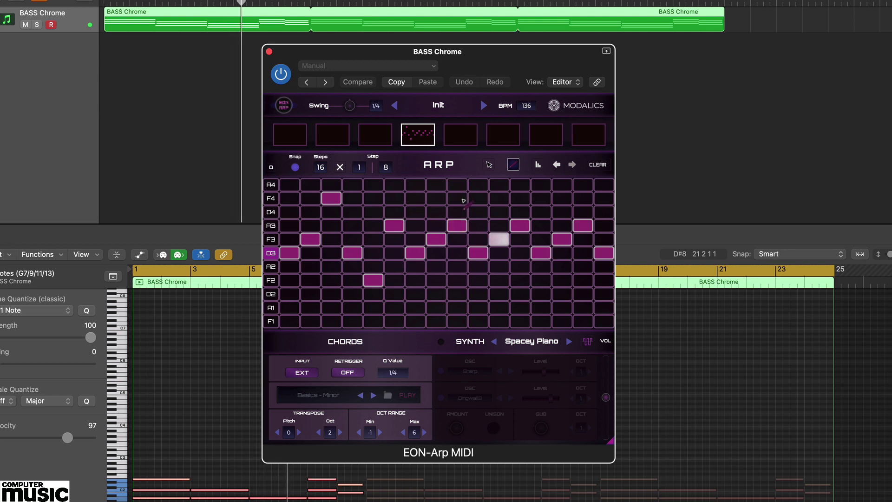
left_click(521, 212)
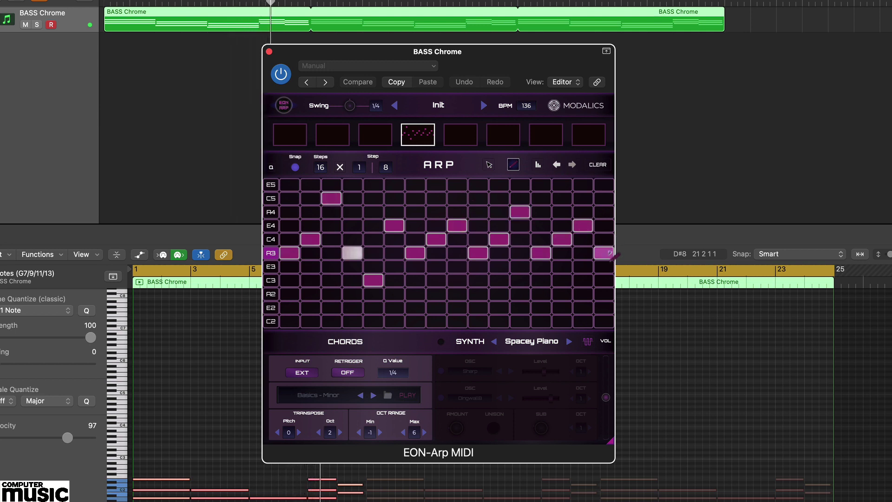
left_click(373, 267)
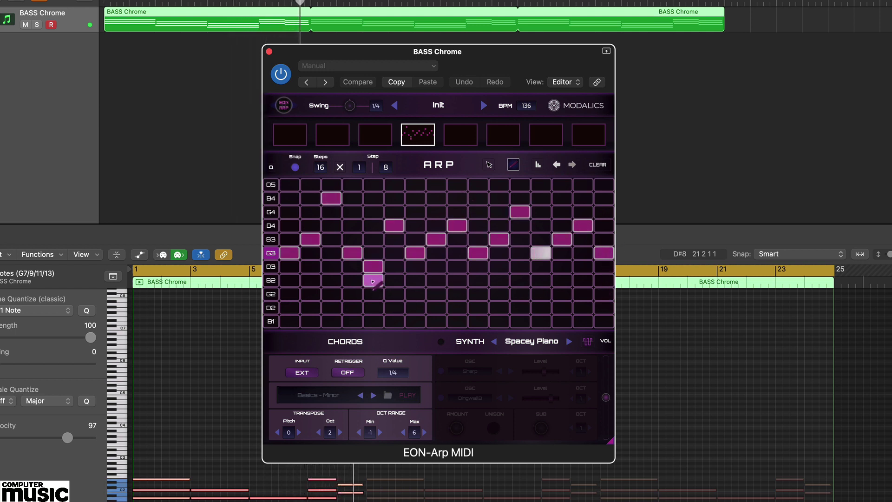